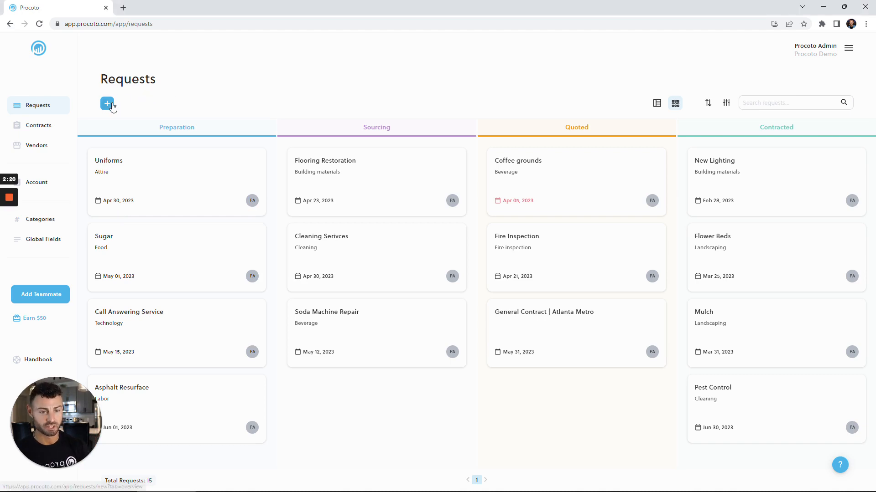
Step: Start a new request named "General Contractor | Atlanta Metro" and assign Procoto Admin as its owner
left_click(107, 104)
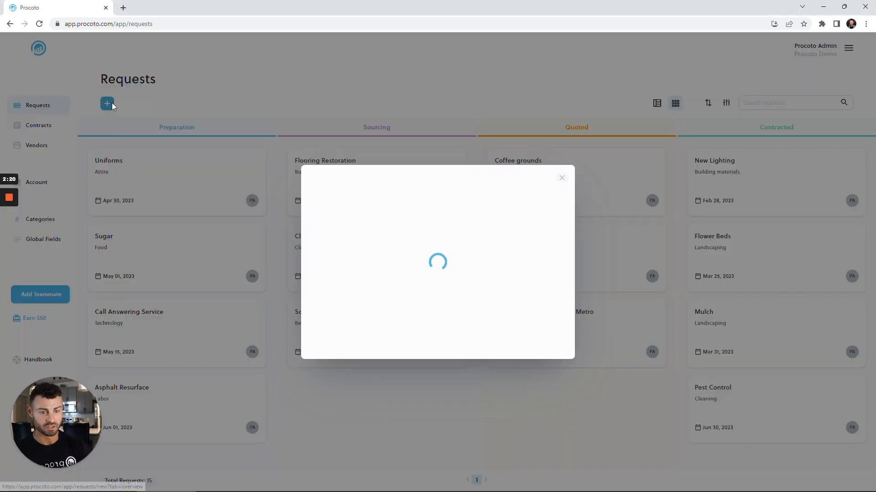
type("Gener")
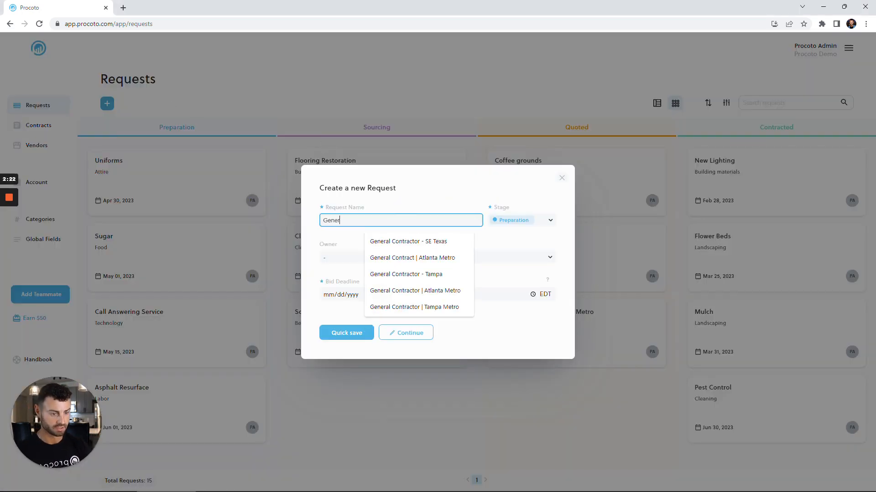
type("al Contractor")
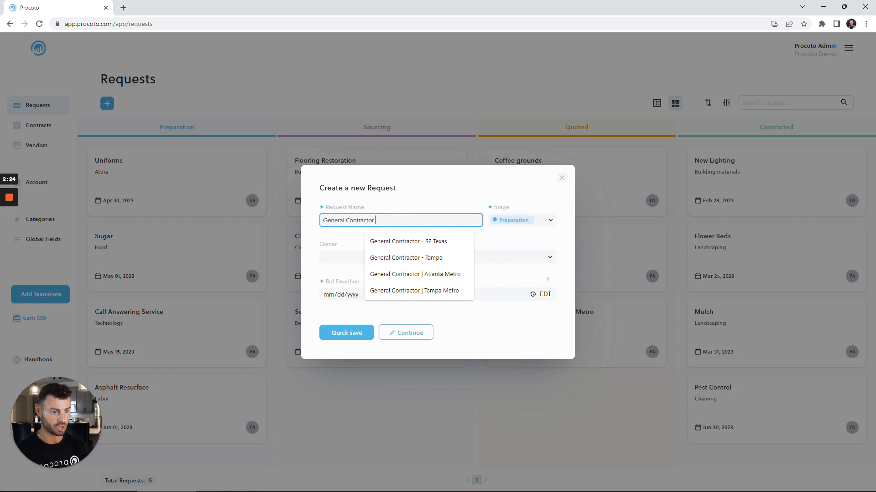
type(" | Atlanta ")
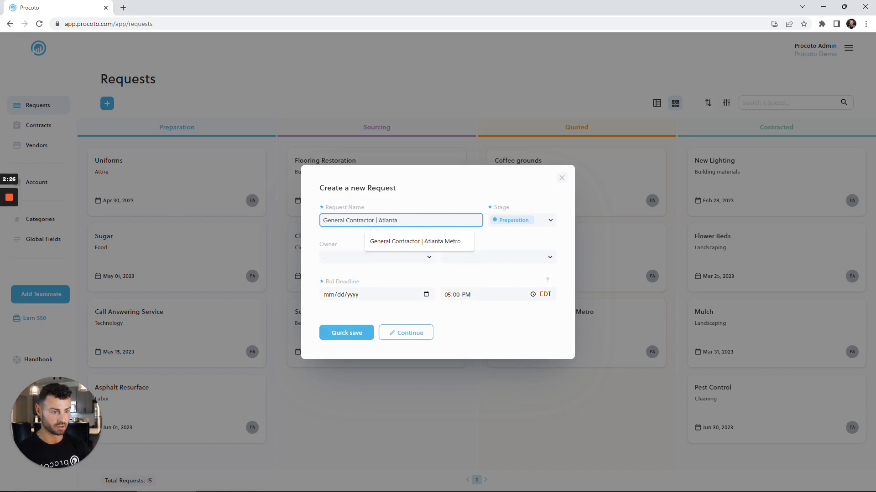
type("Metro")
key("Tab")
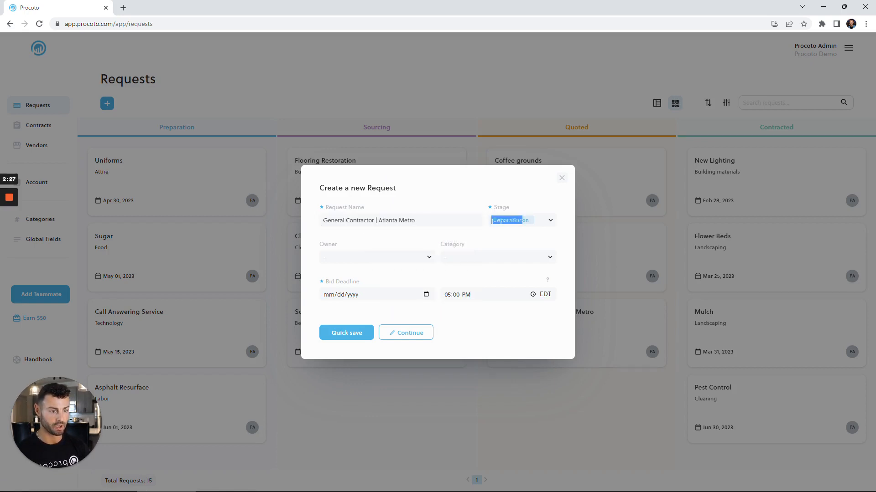
left_click(390, 258)
left_click(365, 297)
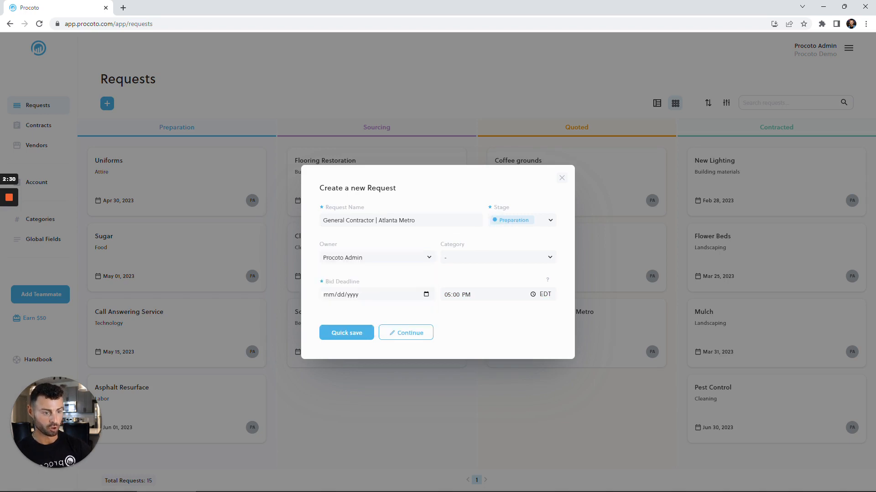
Step: Create a new category named "repairs" for the request
left_click(482, 256)
scroll(493, 314, "down", 2)
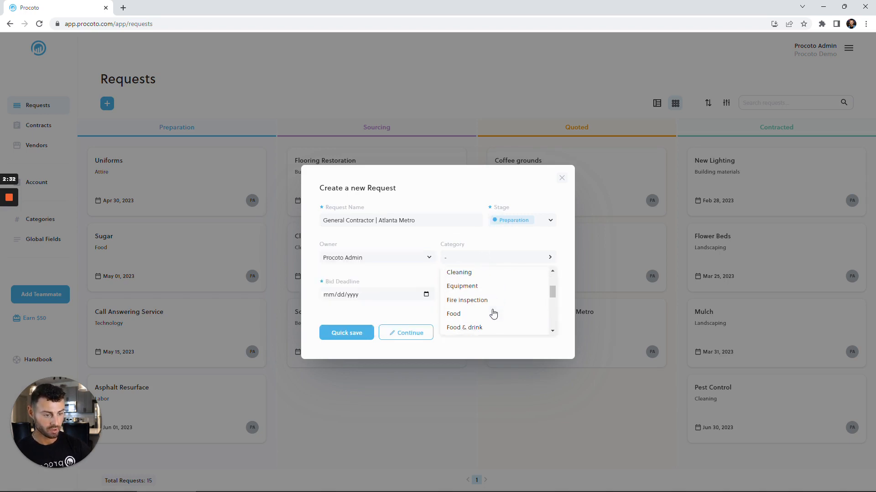
scroll(493, 314, "up", 2)
scroll(493, 310, "down", 2)
scroll(493, 310, "up", 2)
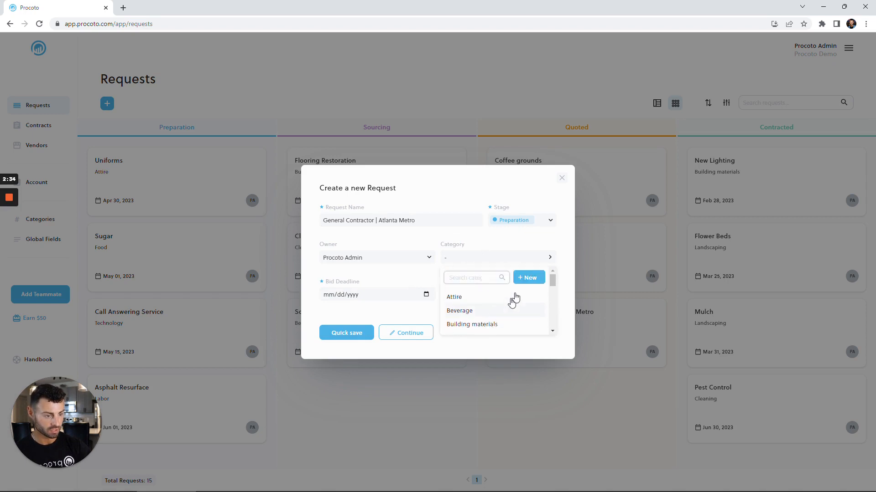
left_click(526, 278)
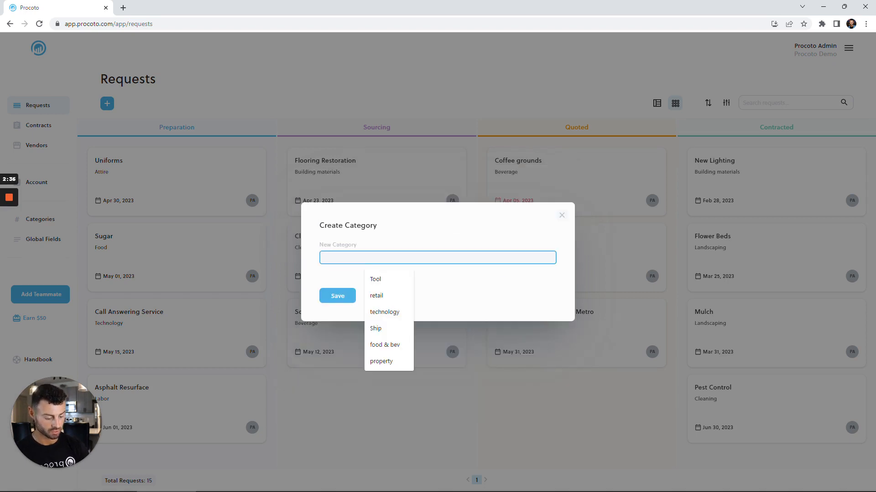
type("repairs")
left_click(338, 296)
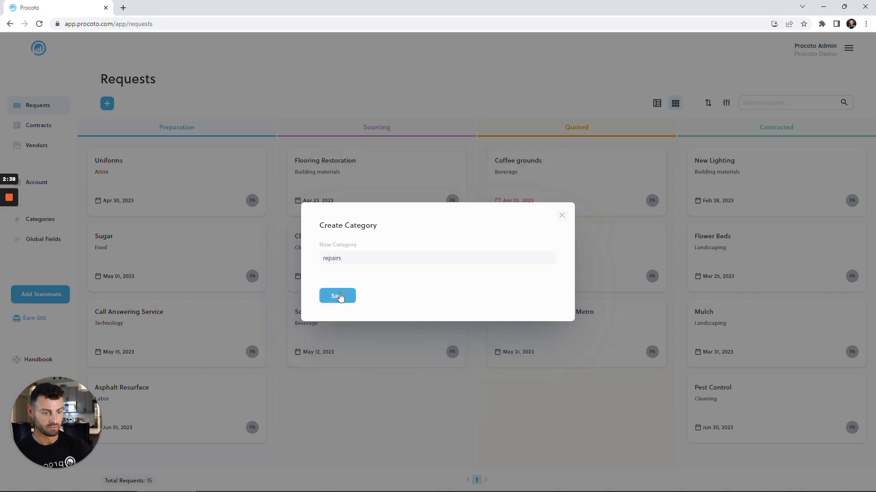
Step: Set the bid deadline to 05/31/2023 and continue to the full request form
left_click(375, 295)
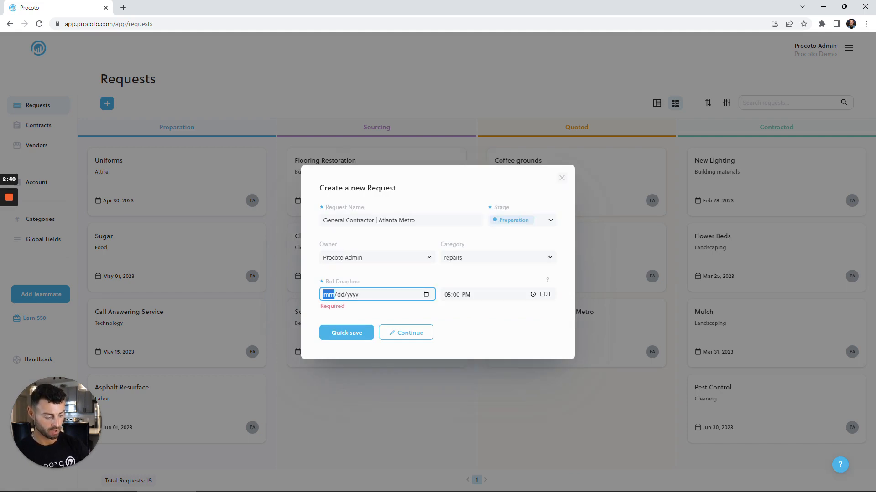
type("05/31/")
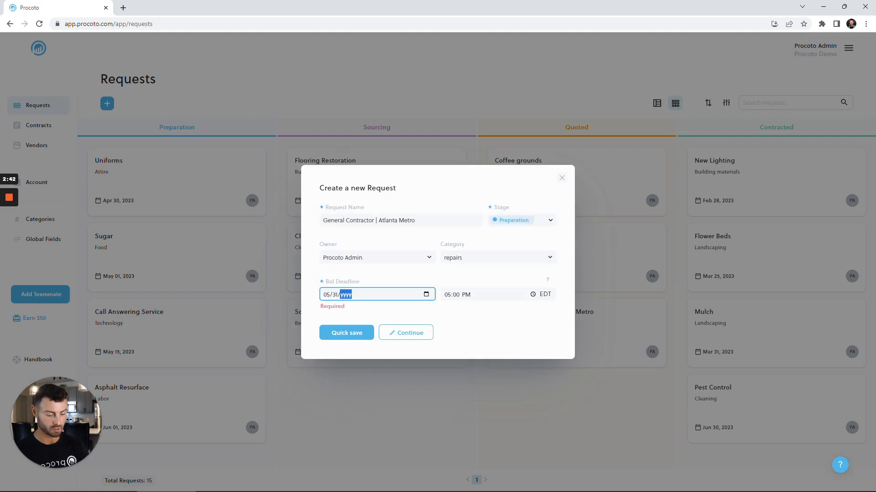
type("2023")
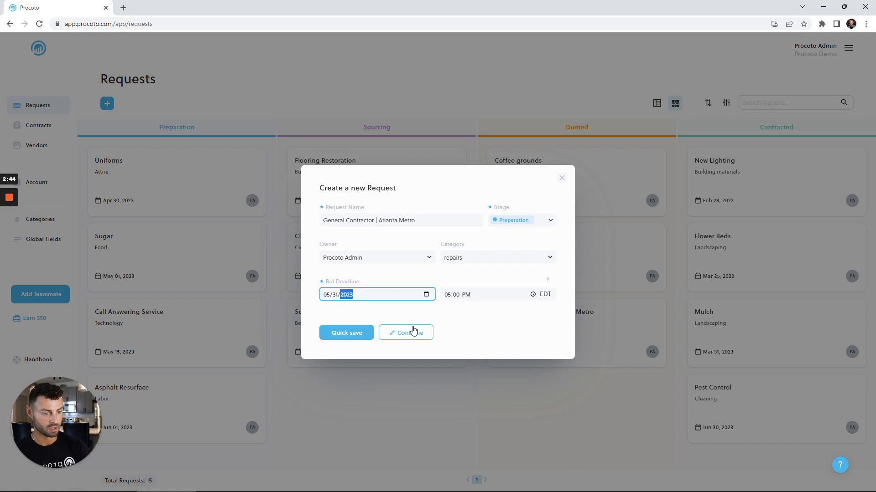
left_click(404, 338)
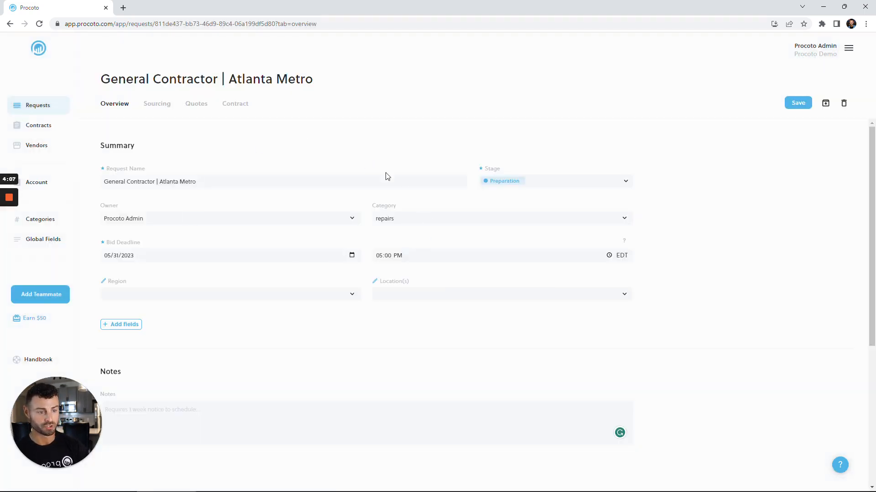
Step: Set the request's region to Southeast and its locations to Alpharetta and Atlanta
left_click(250, 295)
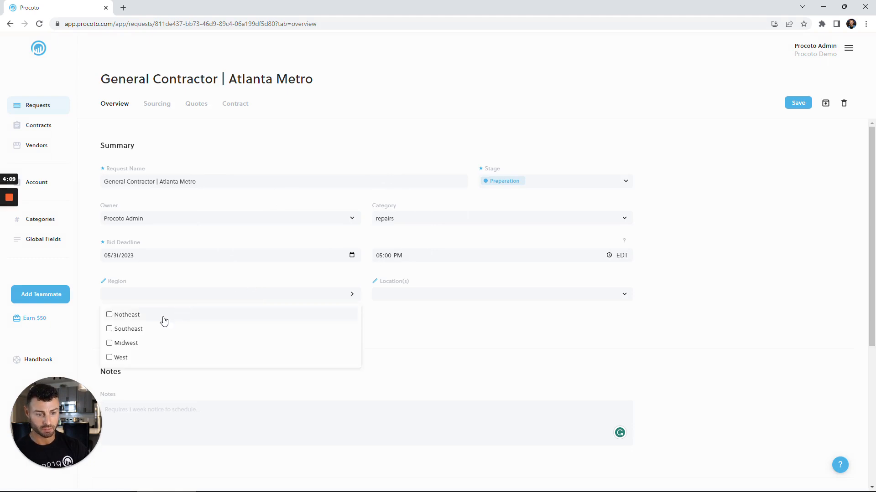
left_click(132, 330)
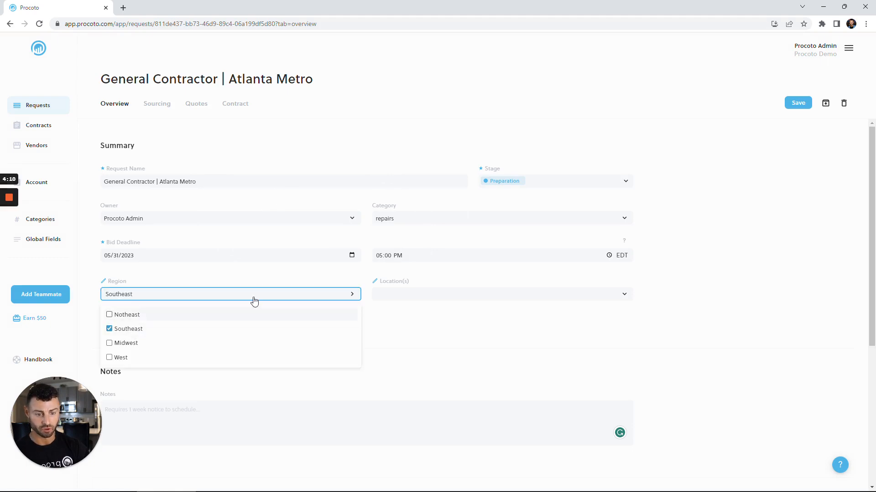
left_click(399, 298)
left_click(401, 332)
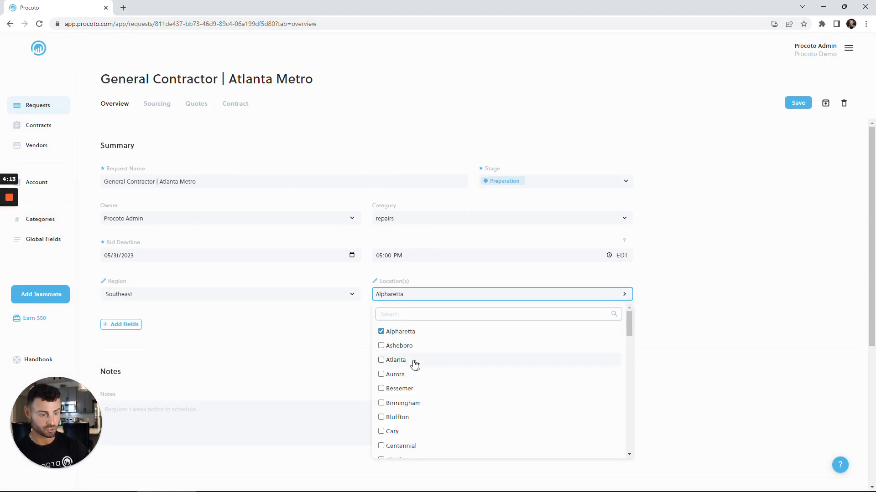
left_click(394, 361)
left_click(303, 341)
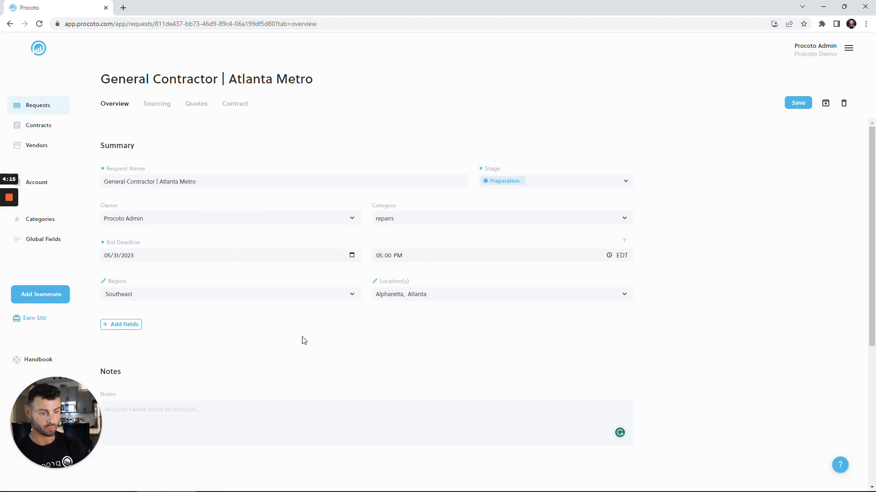
Step: Add the note "May expand to Augusta." to the request
scroll(303, 340, "down", 1)
left_click(292, 387)
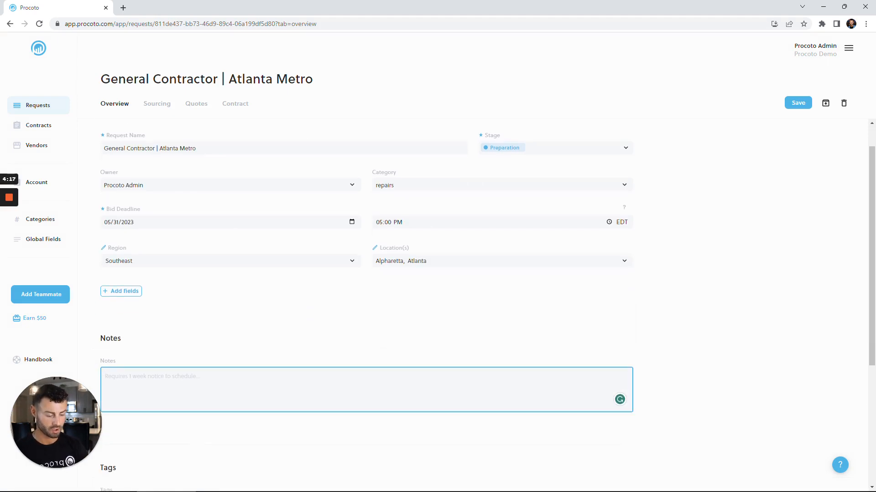
type("May e")
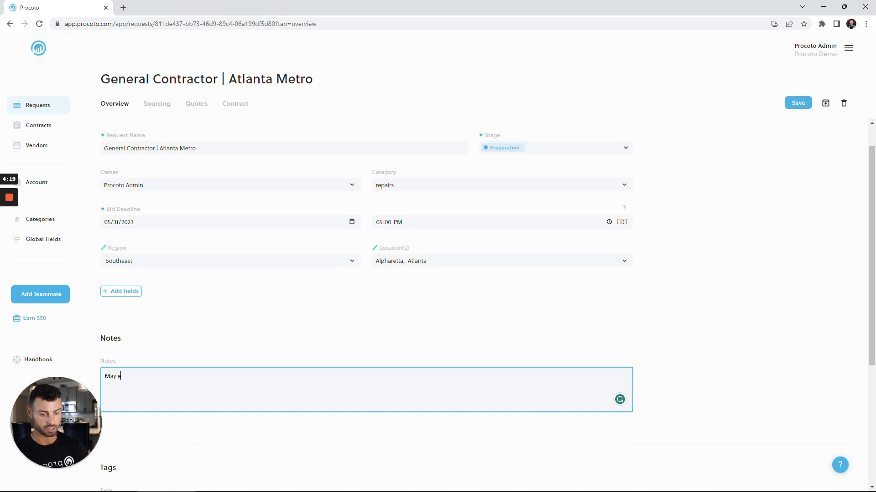
type("xpand to Augusta")
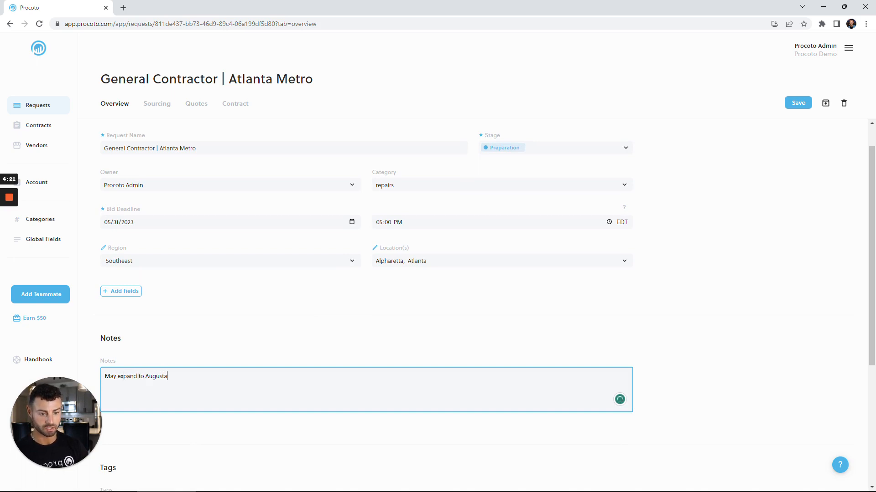
type(".")
left_click(210, 358)
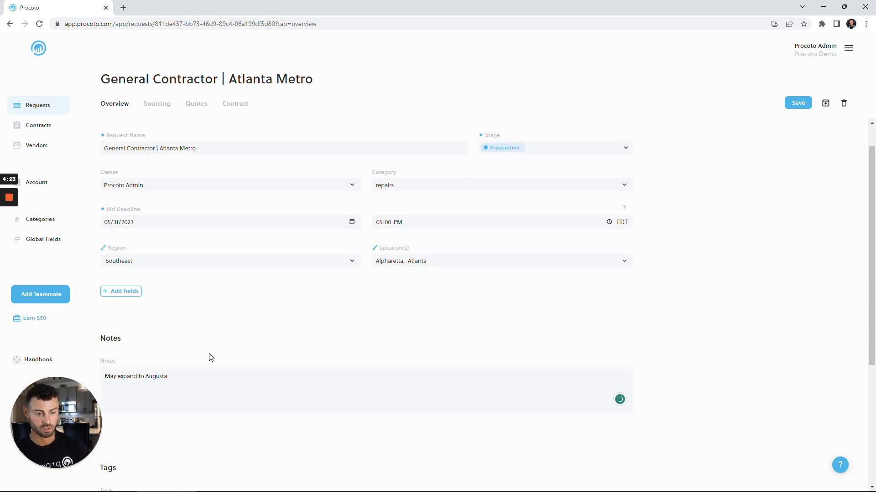
Step: Add the tags "gc", "atlanta" and "georgia" to the request
scroll(209, 358, "down", 3)
left_click(209, 357)
type("gv")
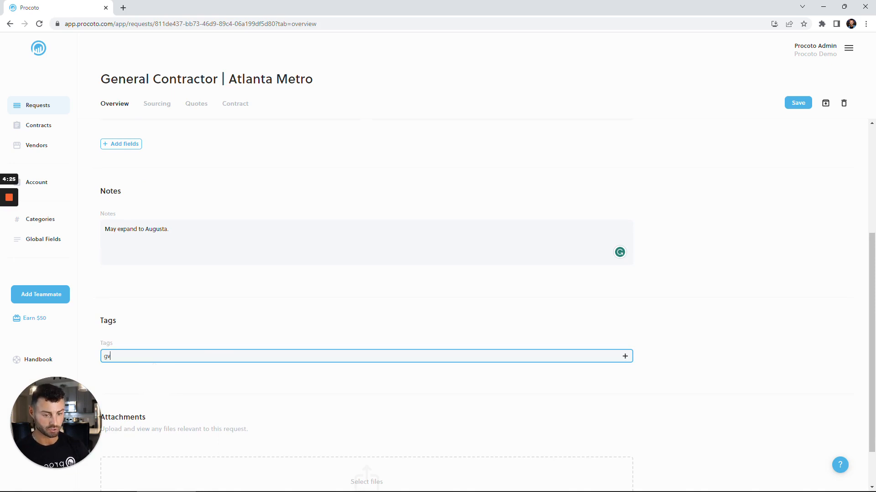
type("c")
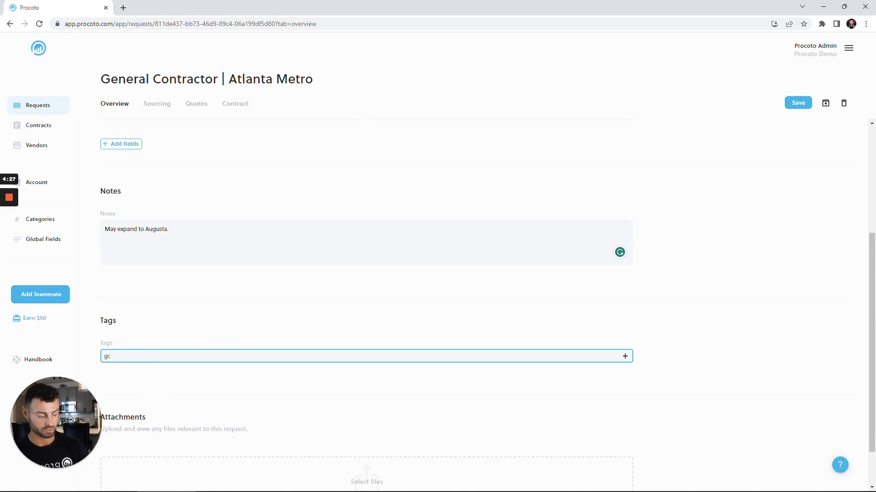
key("Return")
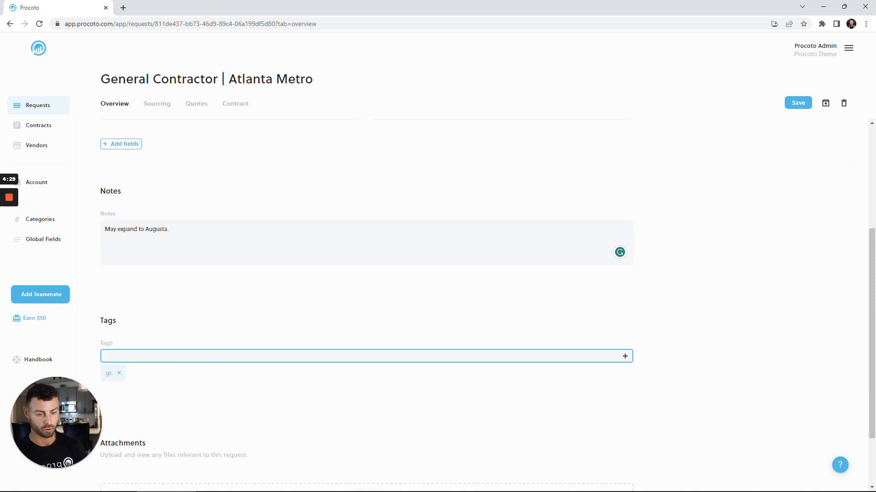
type("atlanta")
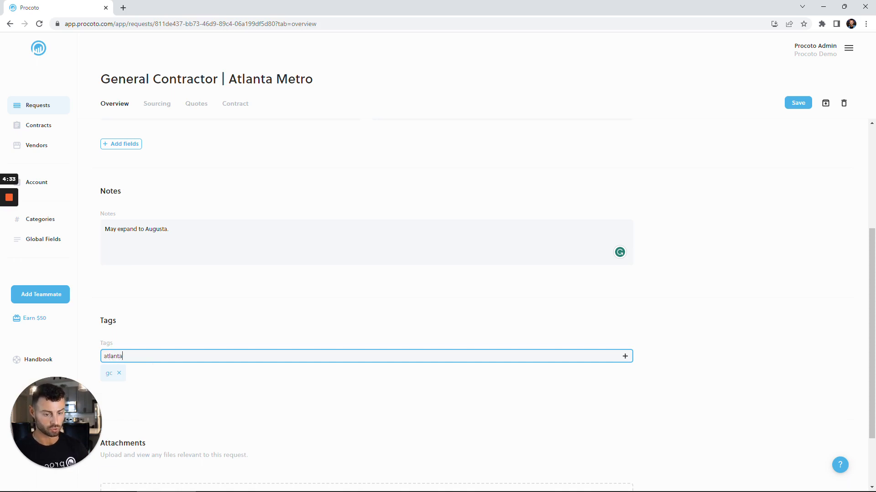
key("Return")
type("georgia")
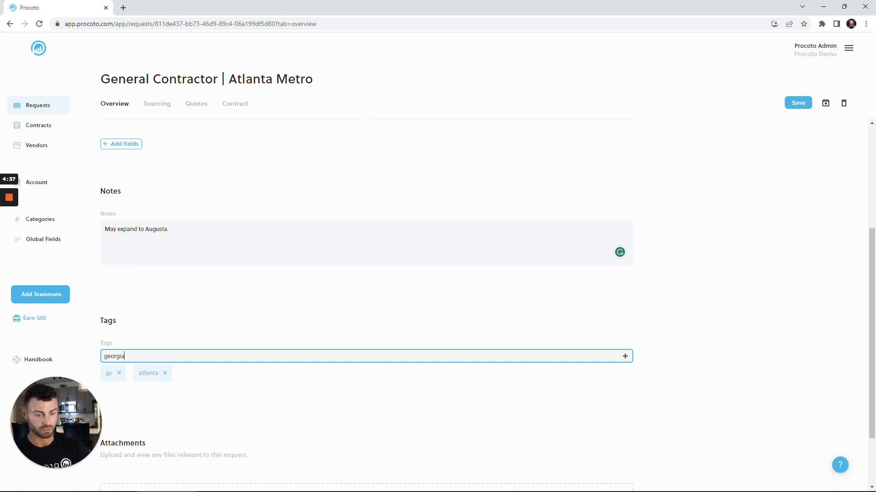
key("Return")
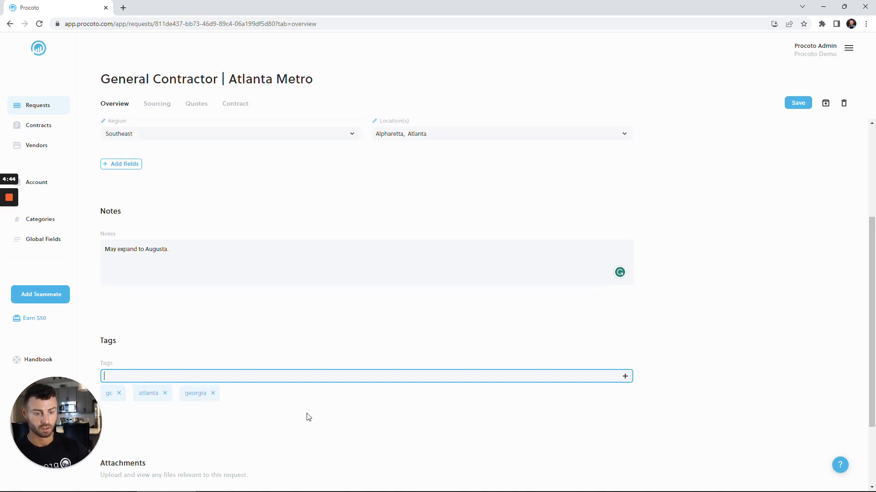
Step: Upload a file from the computer to the request's attachments
scroll(305, 416, "down", 2)
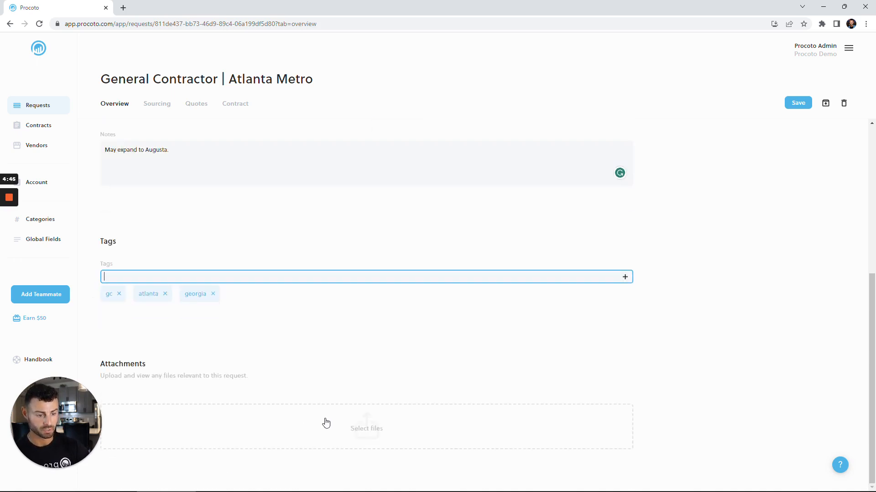
left_click(327, 424)
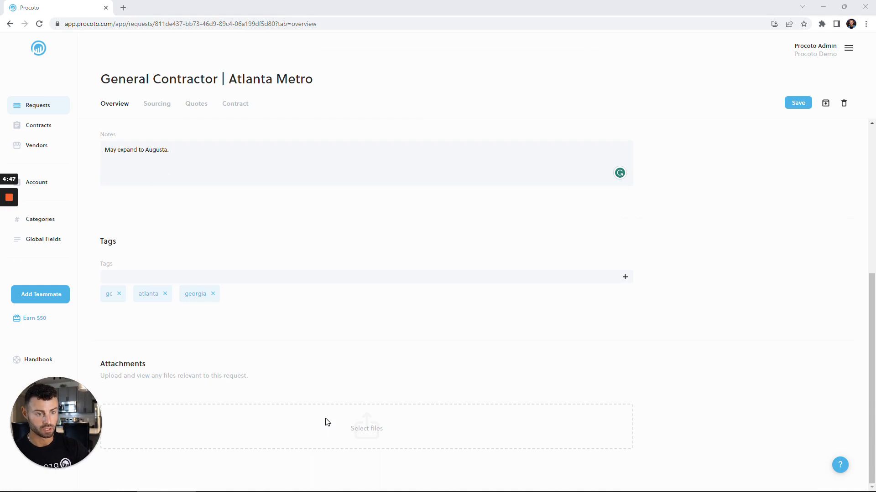
double_click(245, 127)
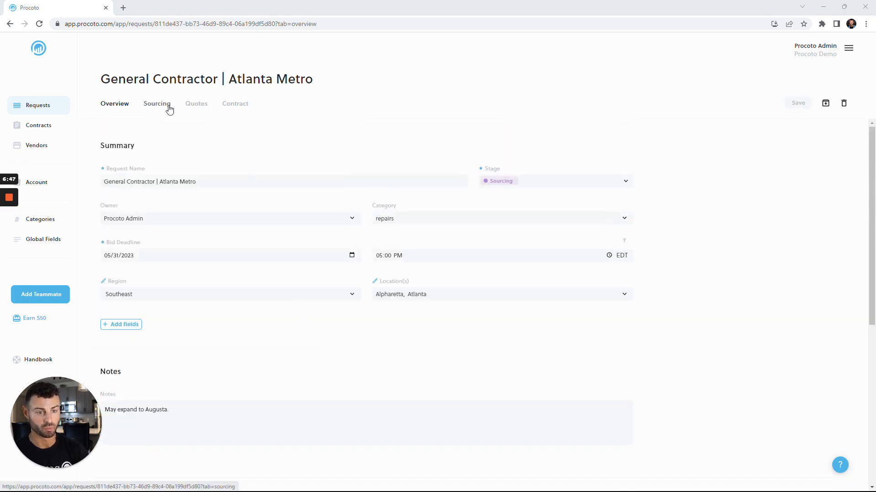
Step: Add the vendors Buy and Large, Cyberdyne and Dinoco to the request's sourcing section
left_click(169, 110)
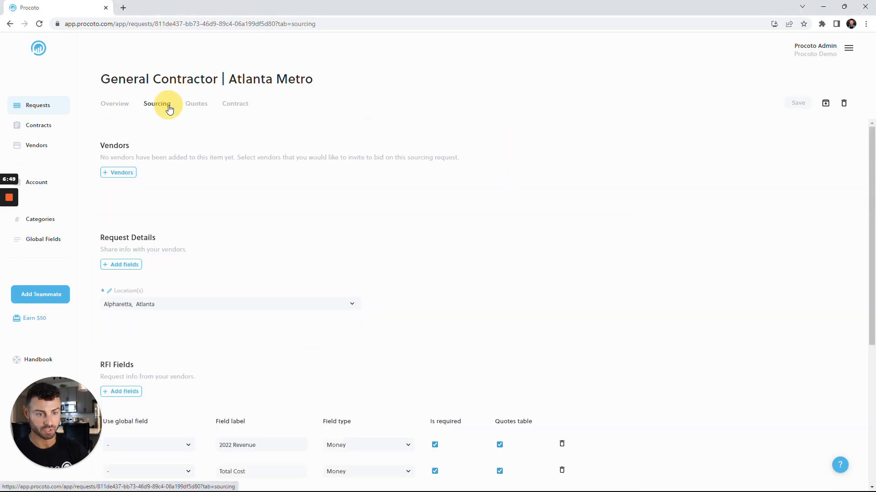
left_click(127, 173)
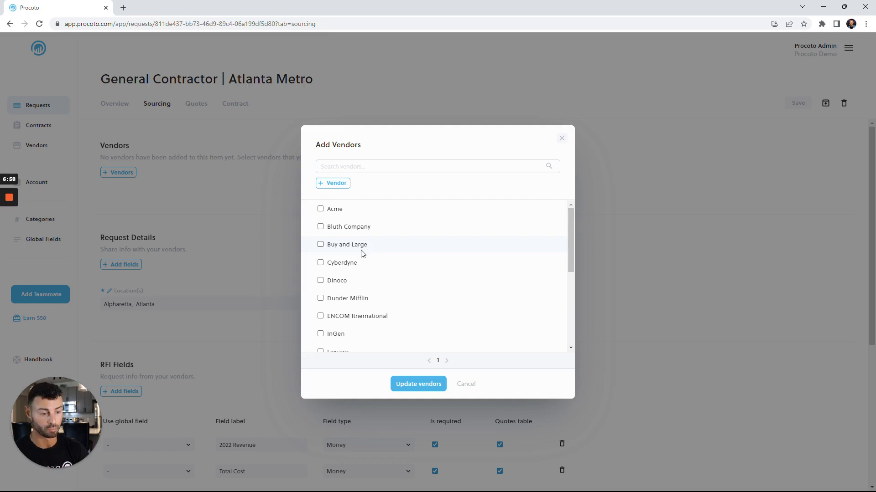
left_click(321, 245)
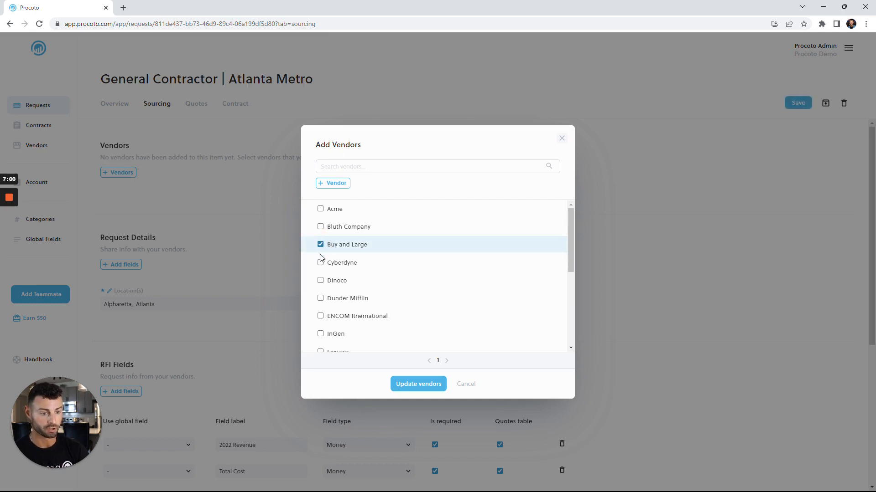
left_click(320, 263)
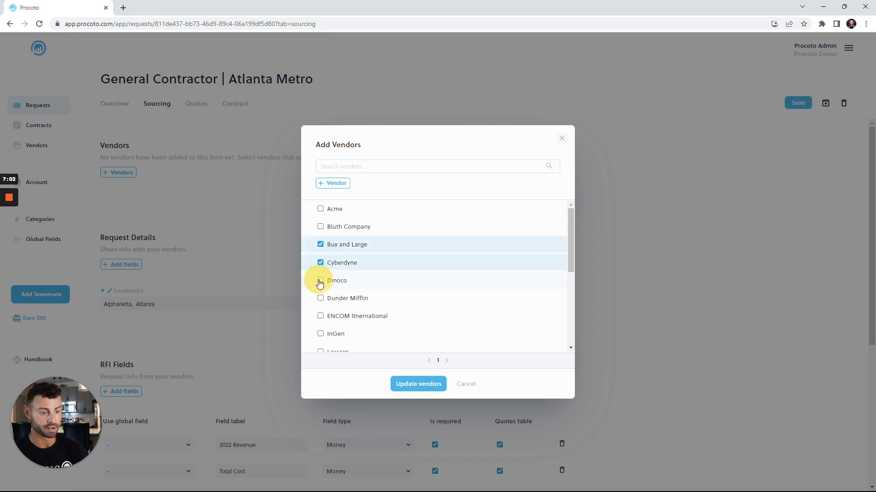
left_click(320, 280)
left_click(418, 384)
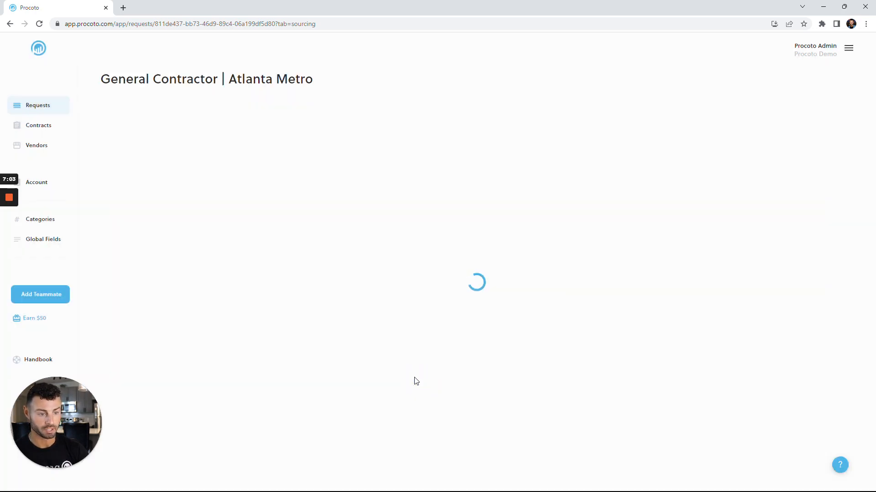
Step: Attach Scope of Work.docx and Pricing Template.xlsx as vendor attachments for the sourcing request
scroll(341, 311, "down", 2)
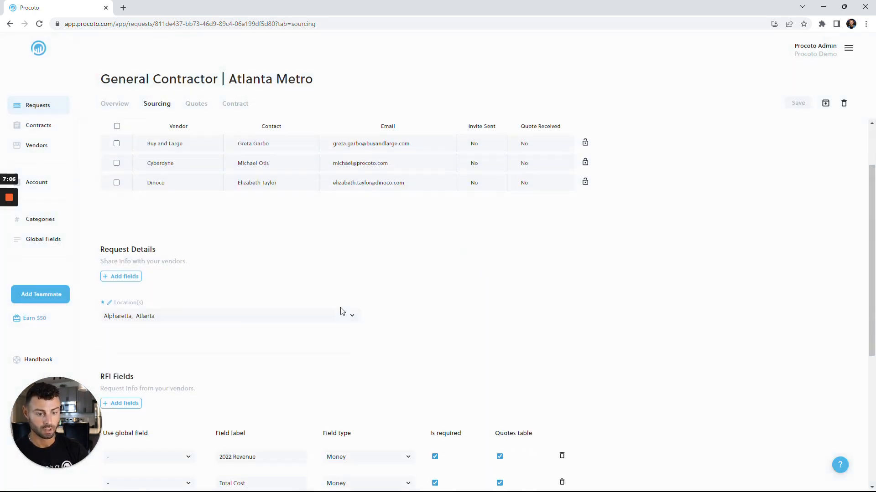
scroll(341, 311, "down", 1)
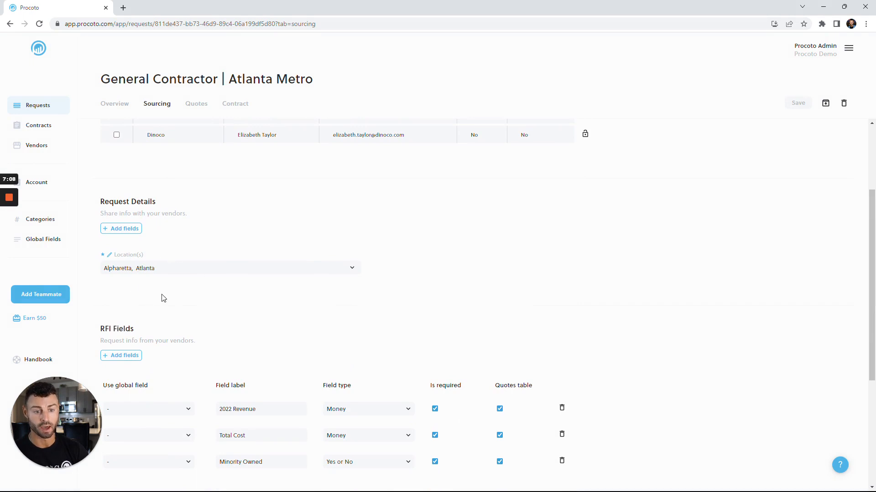
scroll(178, 285, "down", 2)
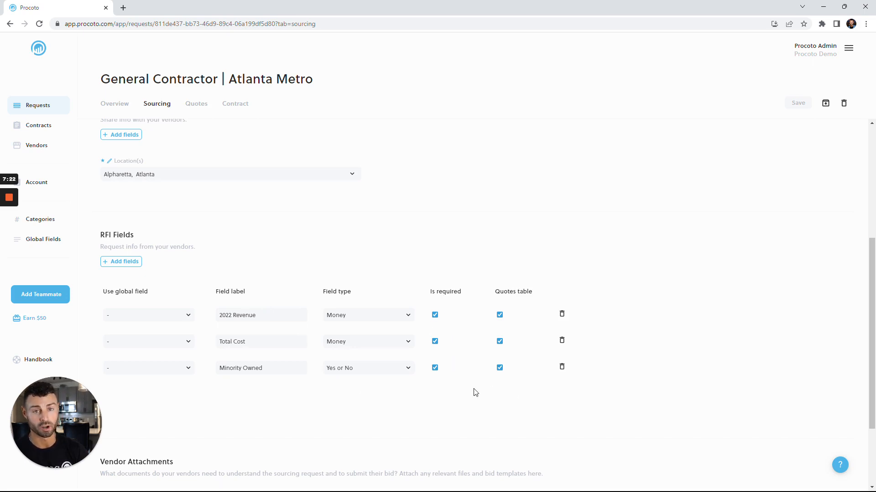
scroll(473, 220, "down", 2)
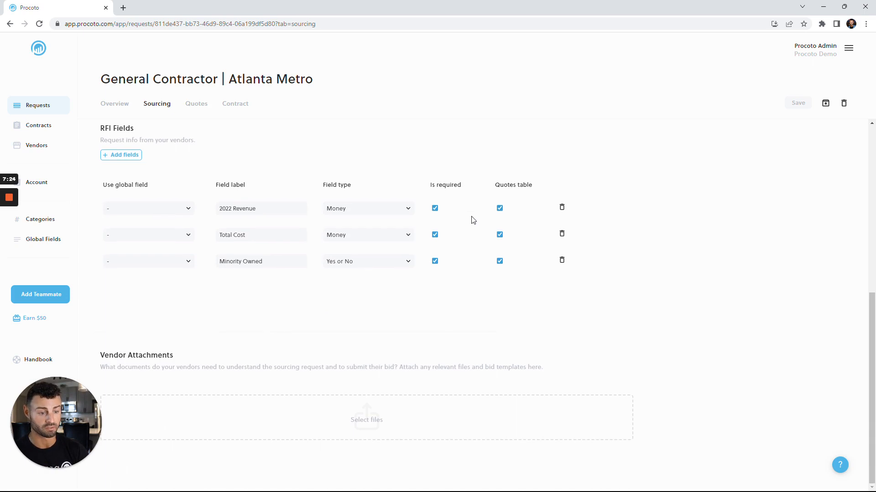
left_click(392, 409)
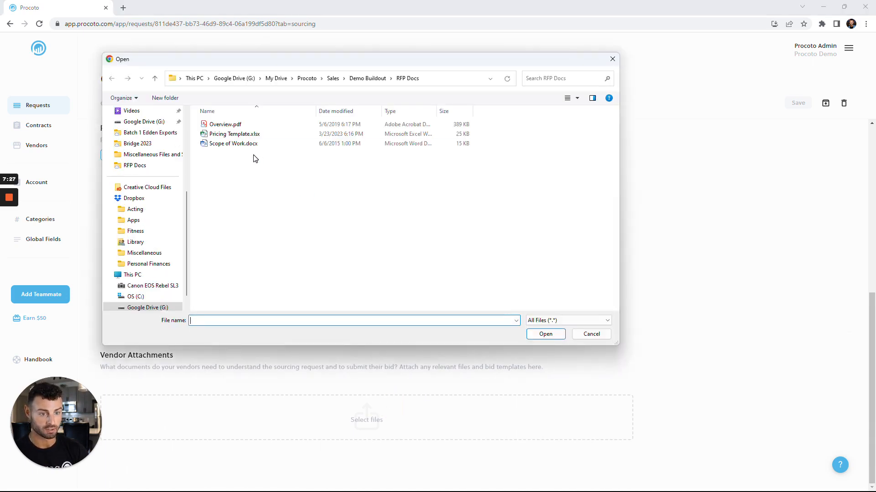
left_click(238, 134)
left_click(238, 143, "ctrl")
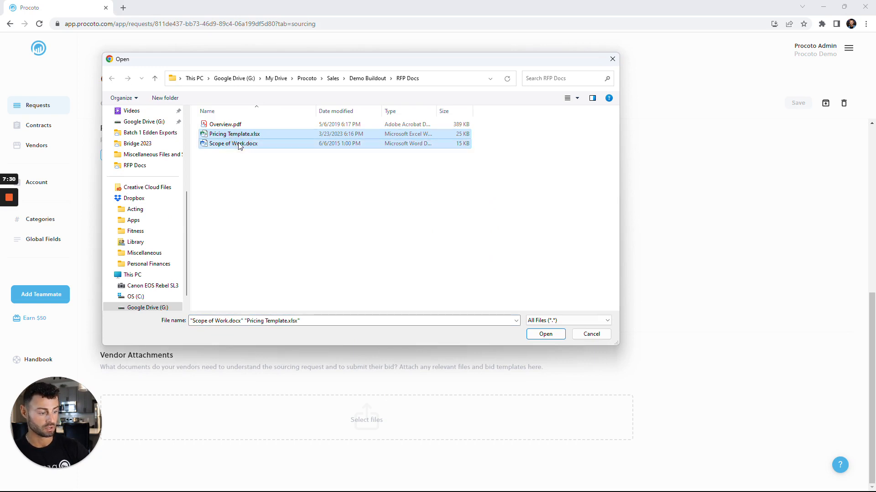
key("Return")
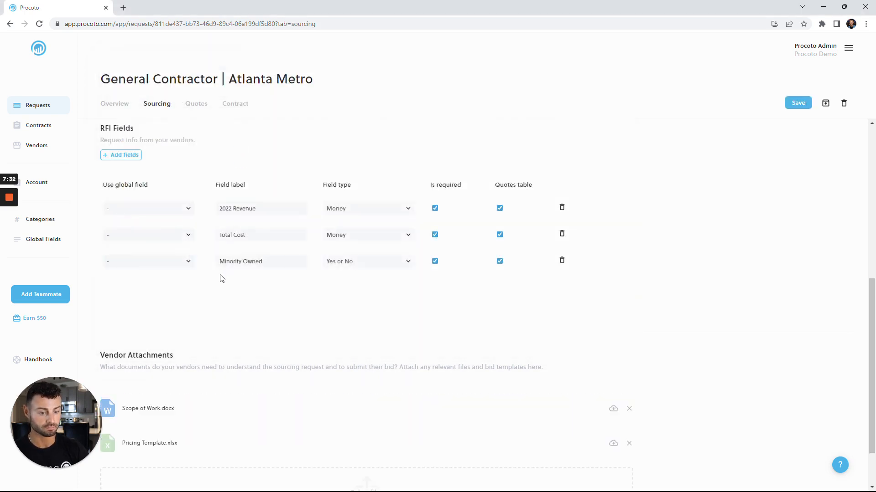
Step: Invite only Cyberdyne from the request's vendor list to bid
scroll(220, 278, "up", 7)
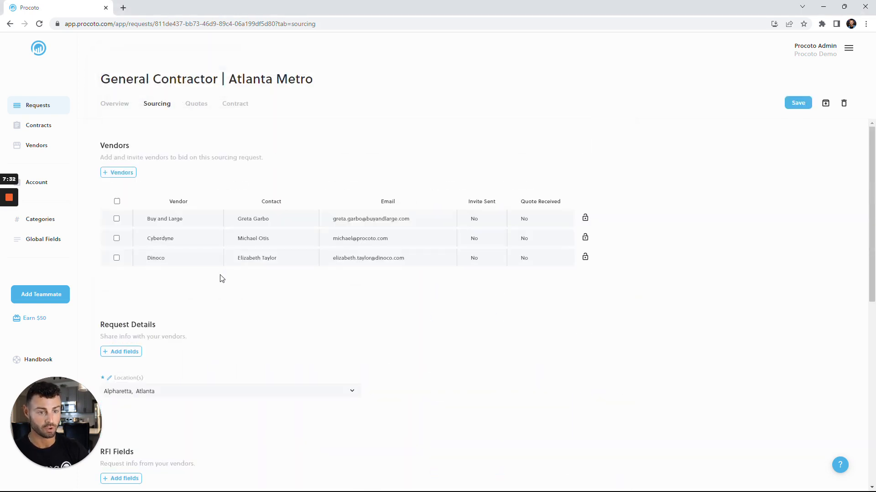
left_click(117, 239)
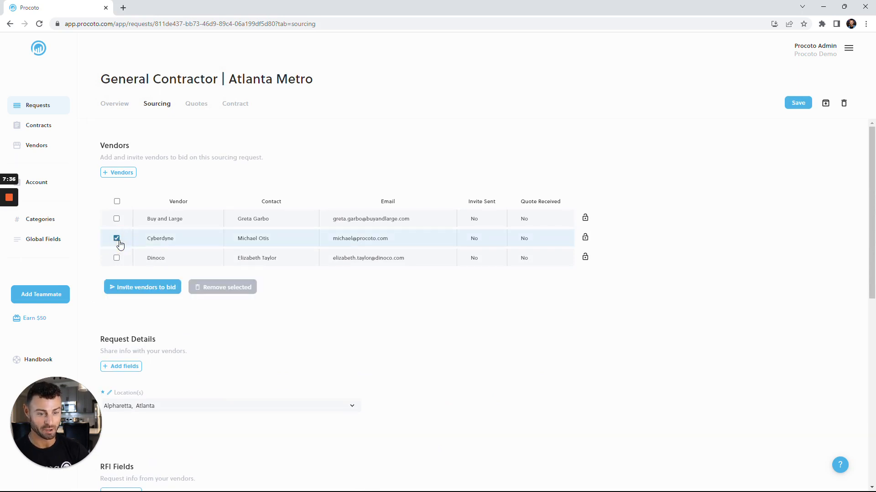
left_click(152, 288)
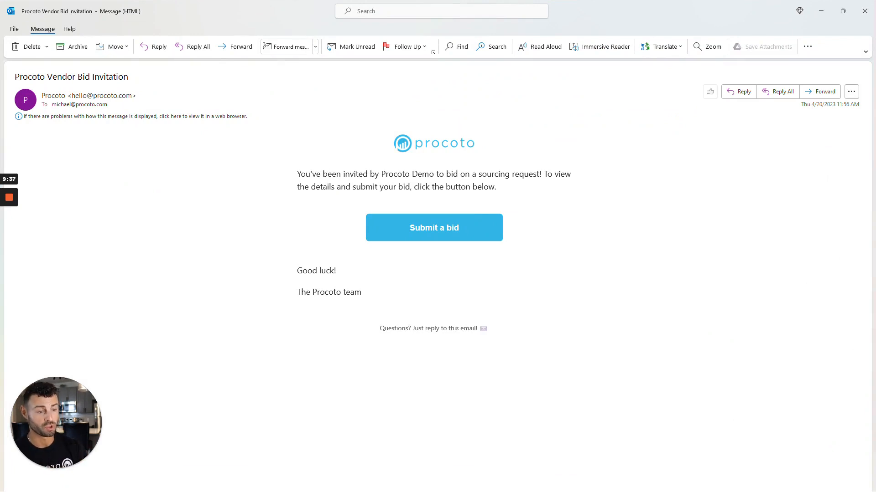
Step: Open the bid form from the invitation e-mail and set the bid expiration date to 05/31/2023
left_click(401, 229)
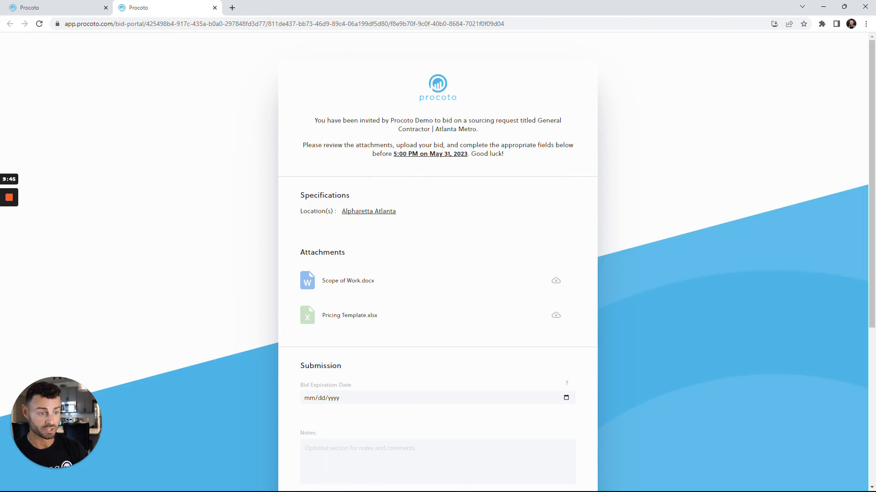
scroll(456, 203, "down", 1)
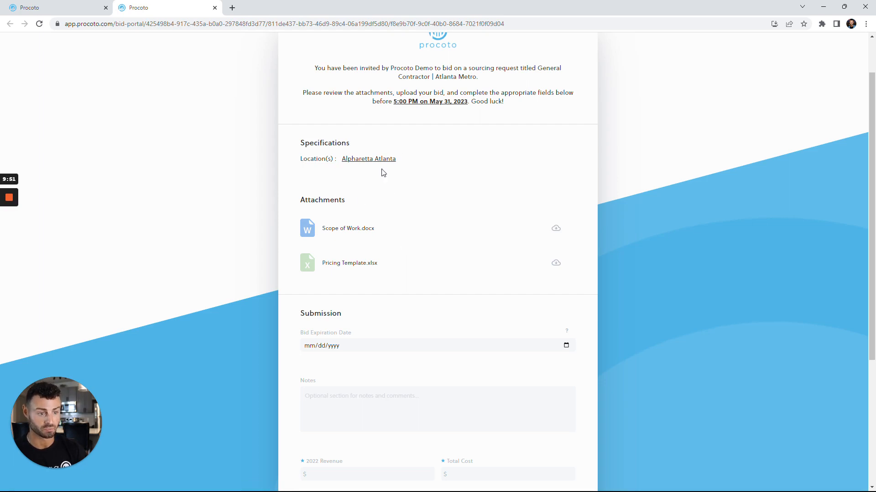
scroll(385, 200, "down", 1)
scroll(386, 201, "down", 1)
scroll(348, 309, "down", 1)
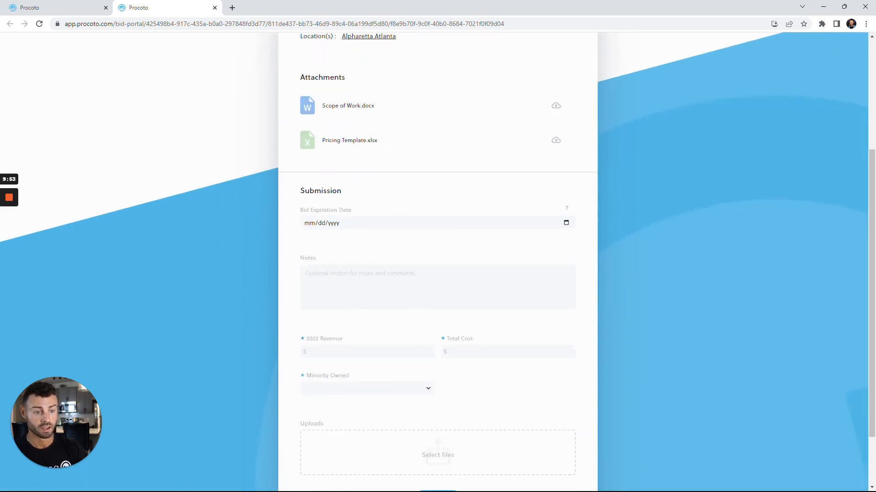
left_click(312, 225)
type("5/")
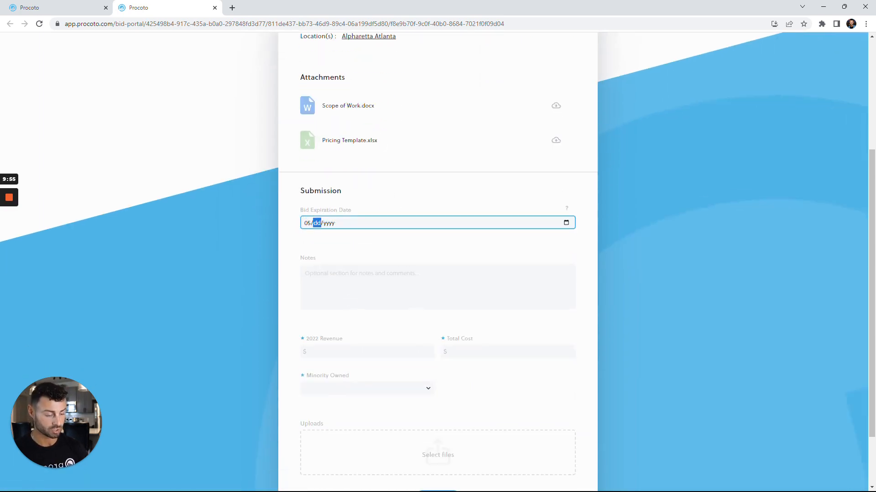
type("31/")
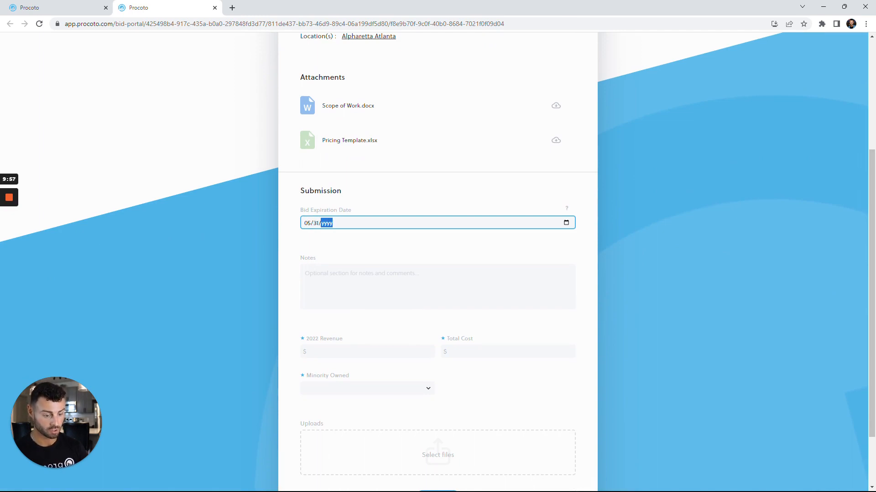
type("2023")
Step: Add the note "I hope I win!" to the bid submission
scroll(319, 254, "down", 1)
left_click(318, 254)
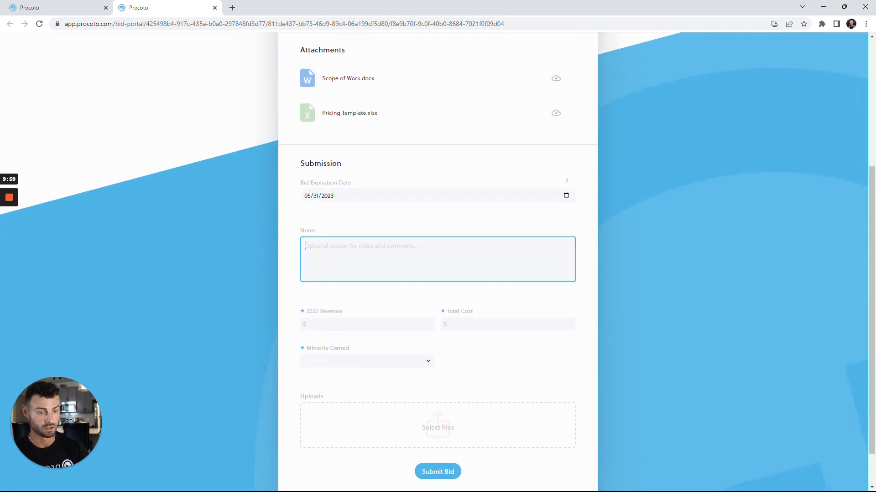
type("I hope I win")
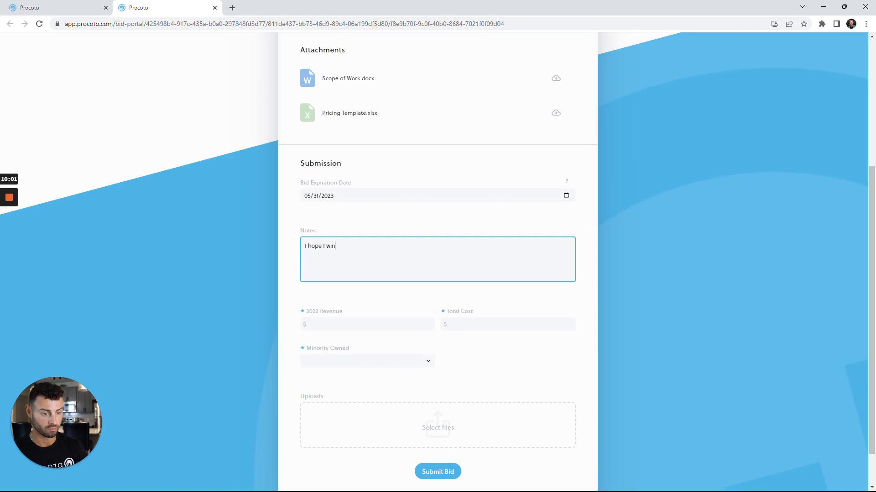
type("!")
Step: Fill in the bid's required fields with 2022 Revenue $5,000,000, Total Cost $500 and Minority Owned No
scroll(319, 256, "down", 1)
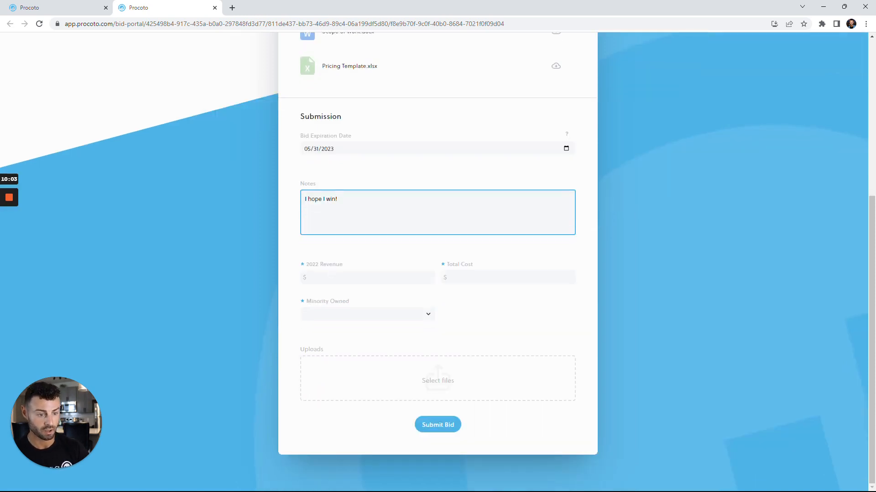
left_click(332, 275)
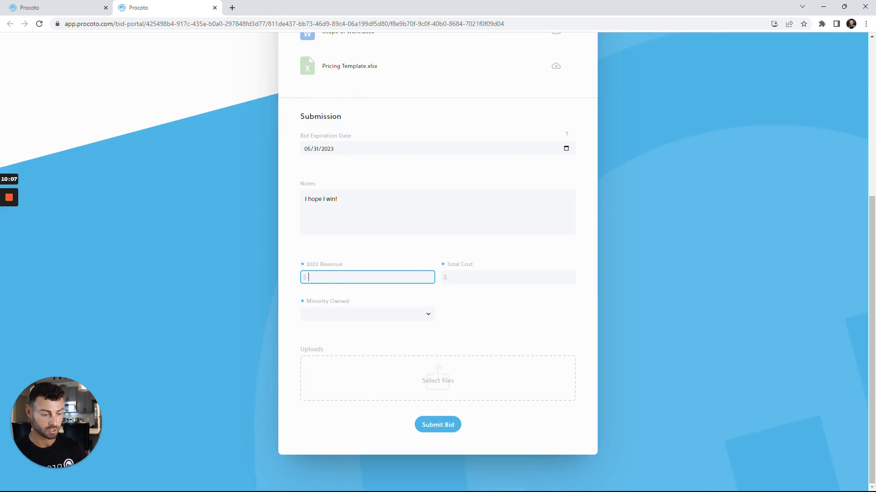
type("5")
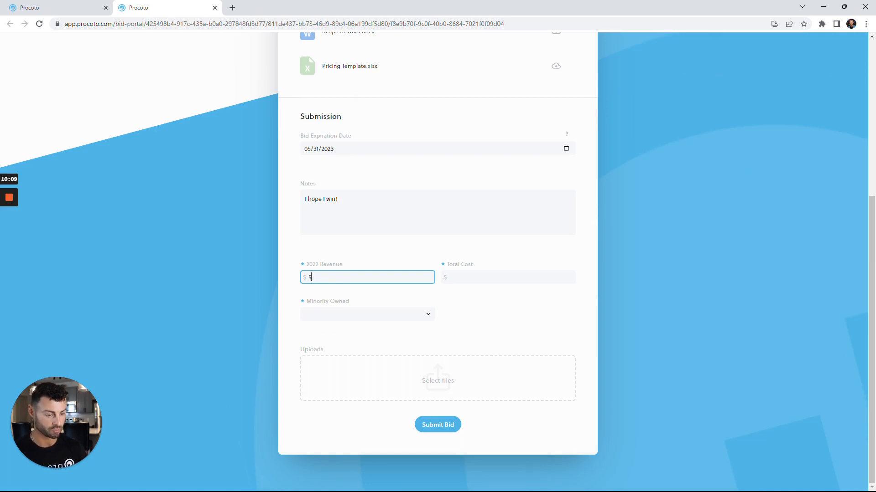
type("0000000")
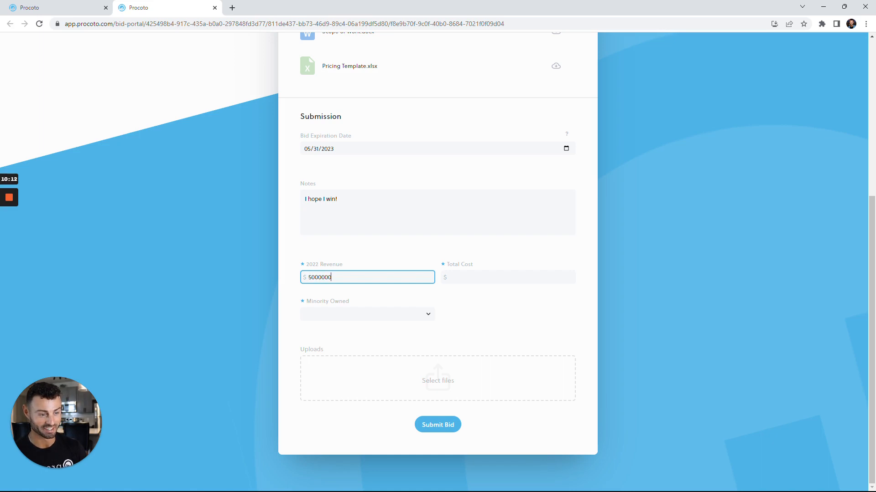
key("Tab")
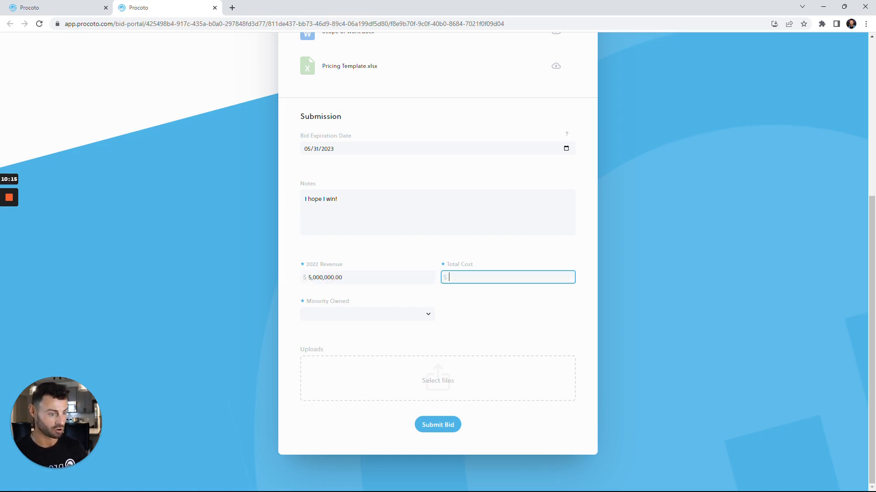
type("500")
key("Tab")
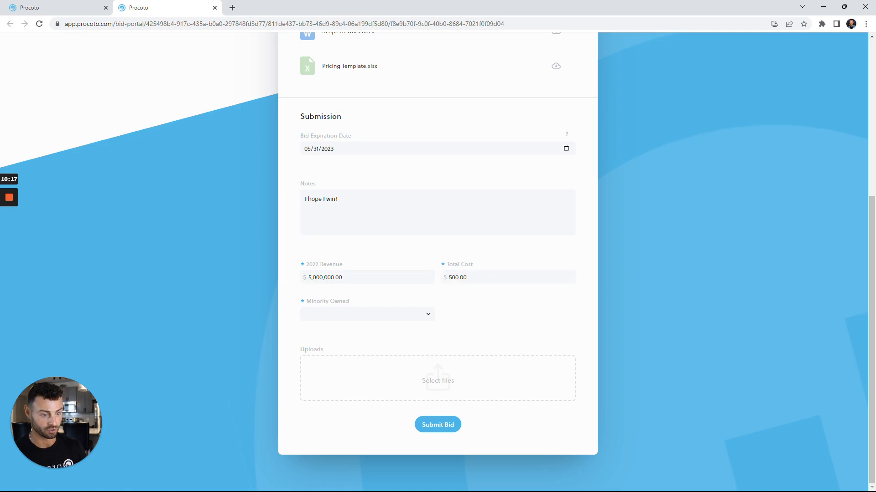
left_click(336, 314)
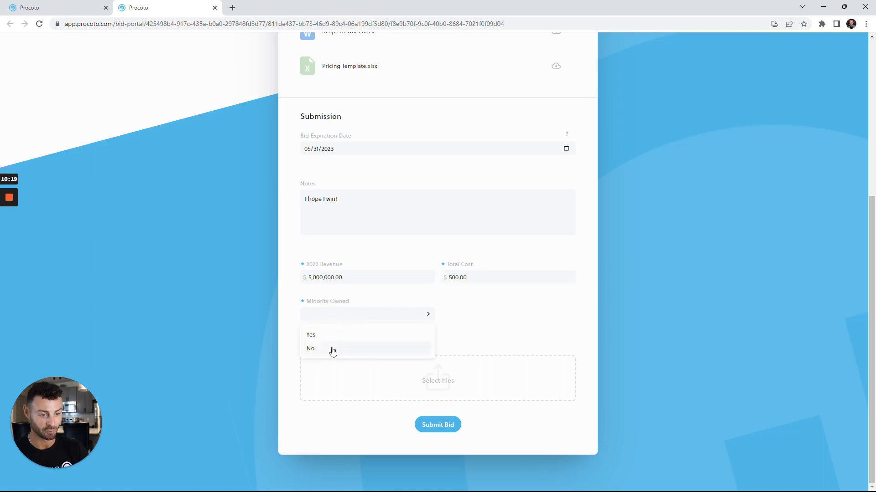
left_click(331, 350)
Step: Upload Pricing Template.xlsx to the bid and submit it
left_click(437, 380)
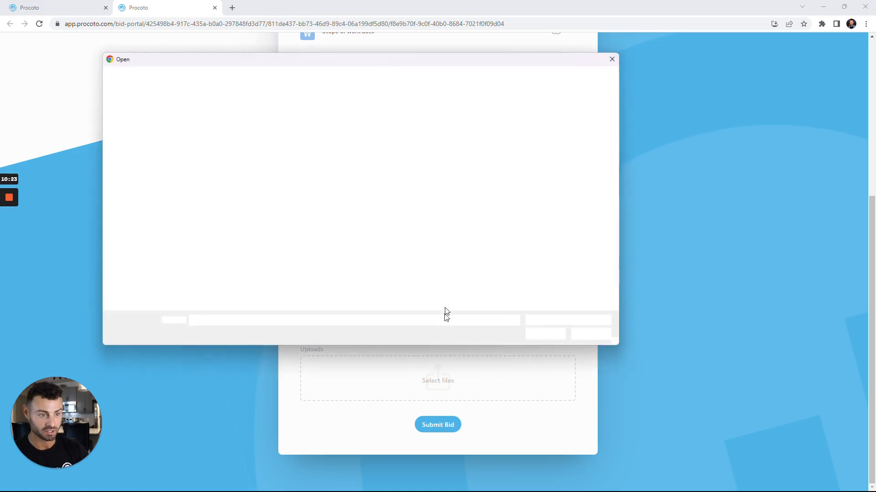
double_click(276, 135)
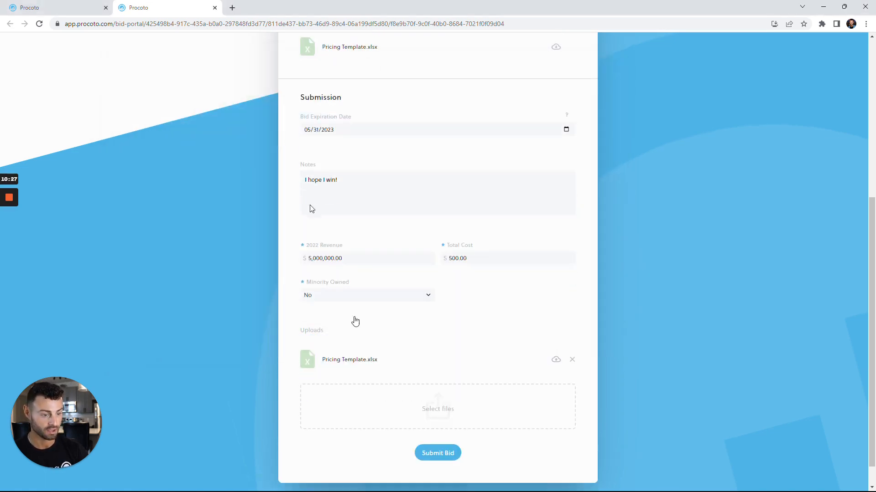
left_click(433, 455)
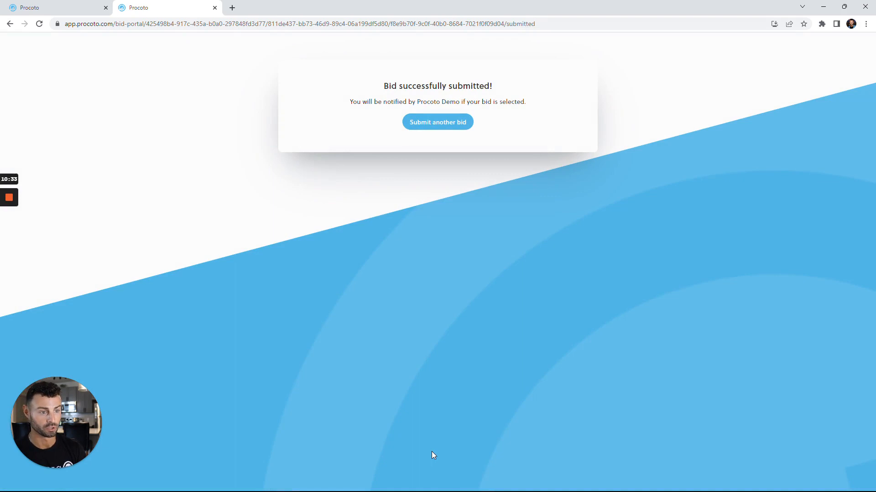
Step: Back in the request, review Cyberdyne's quote specifications and select that quote as the winning bid
key("ctrl+w")
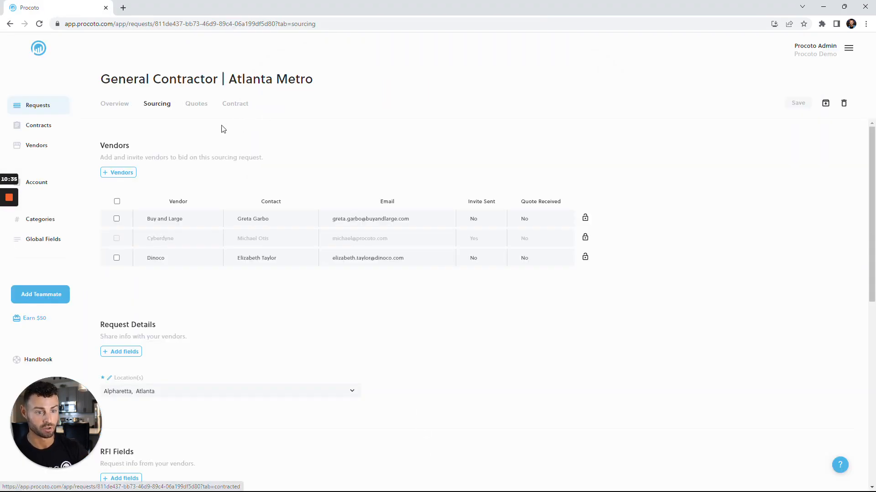
left_click(196, 106)
key("ctrl+r")
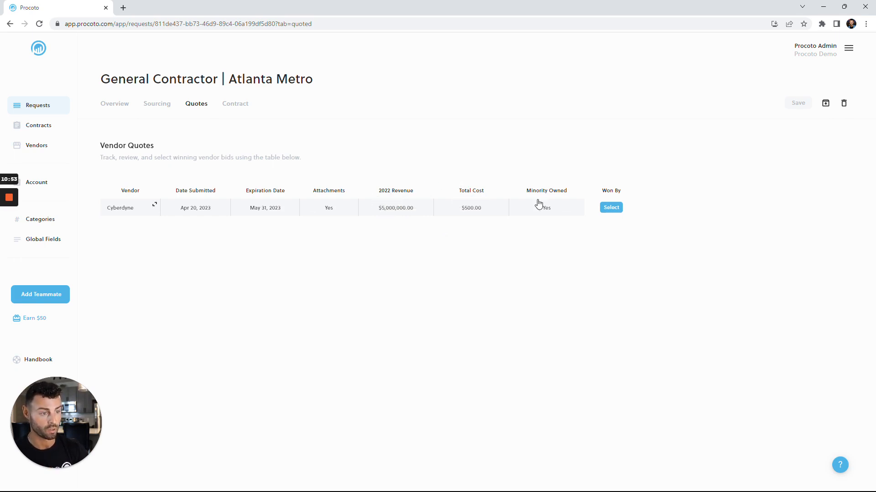
left_click(155, 208)
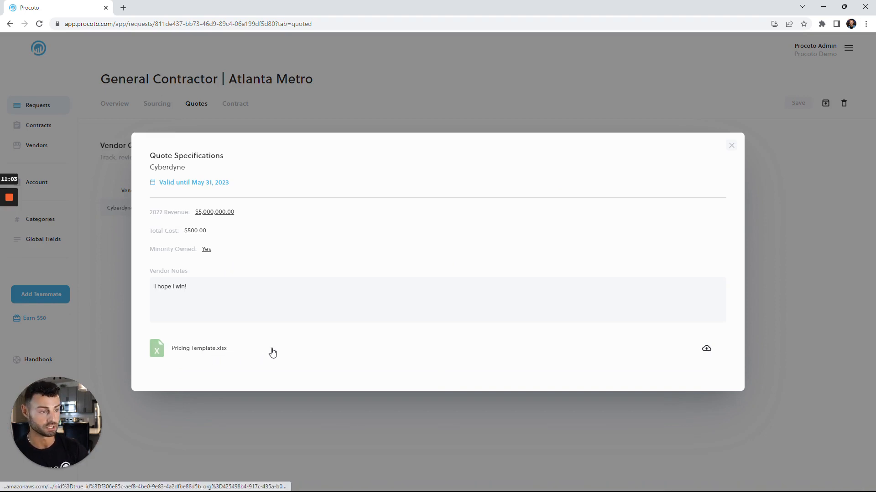
left_click(731, 146)
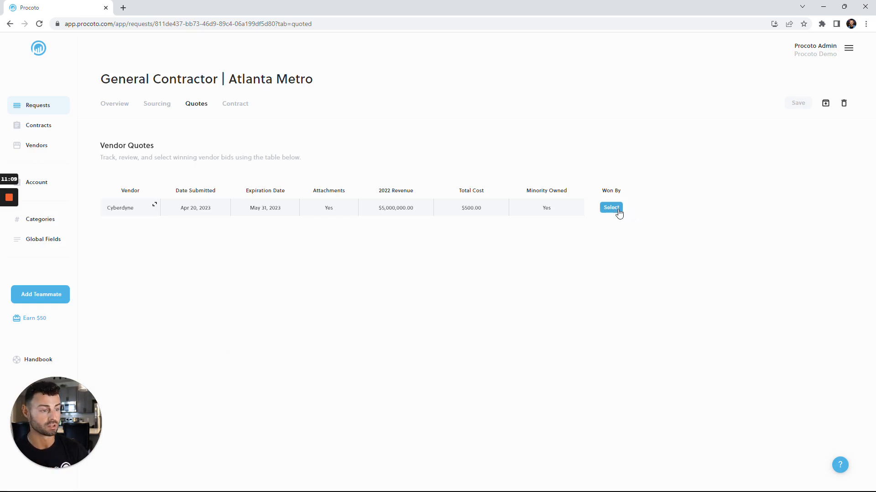
left_click(615, 212)
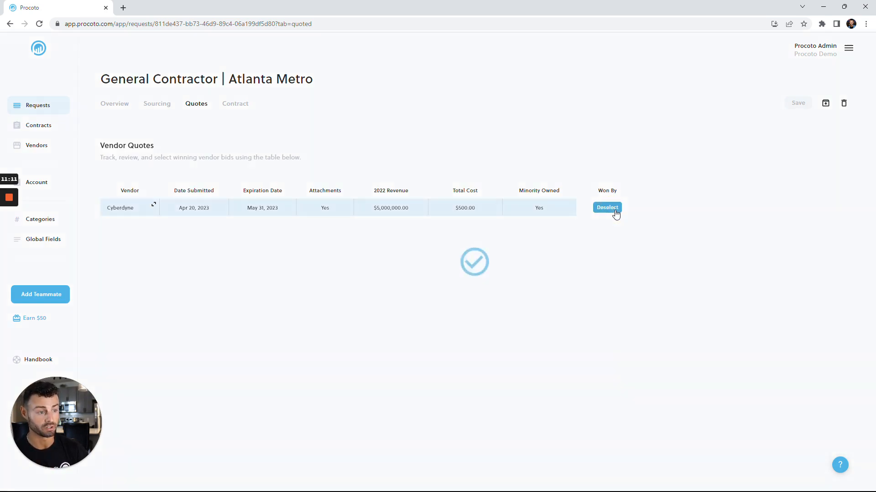
Step: Link the contract "General Contractor | Atlanta Metro" to the request, save it and return to the requests list
left_click(240, 110)
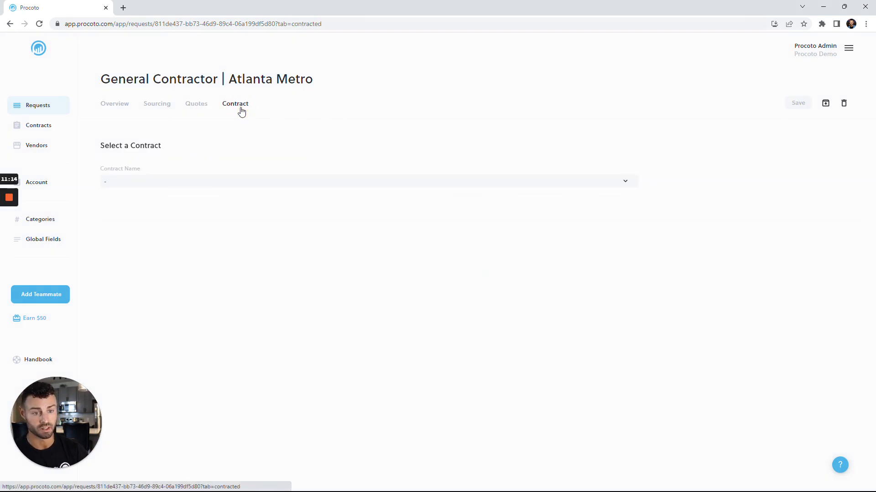
left_click(213, 180)
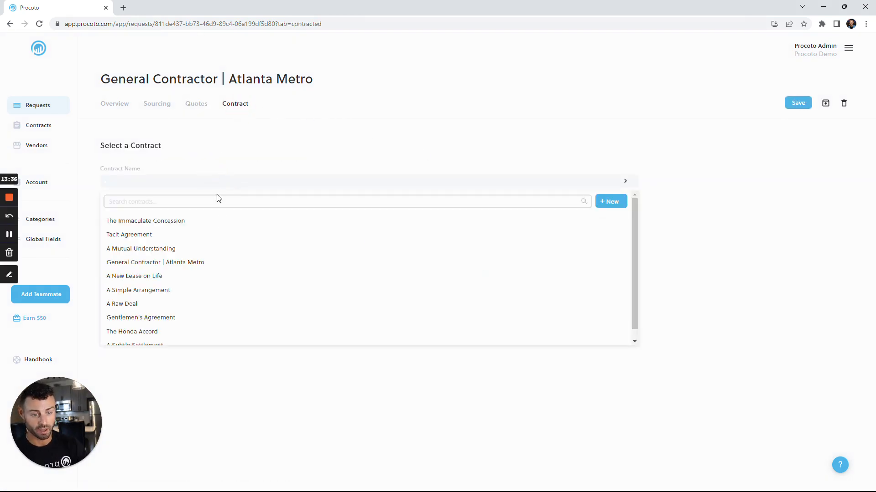
left_click(225, 263)
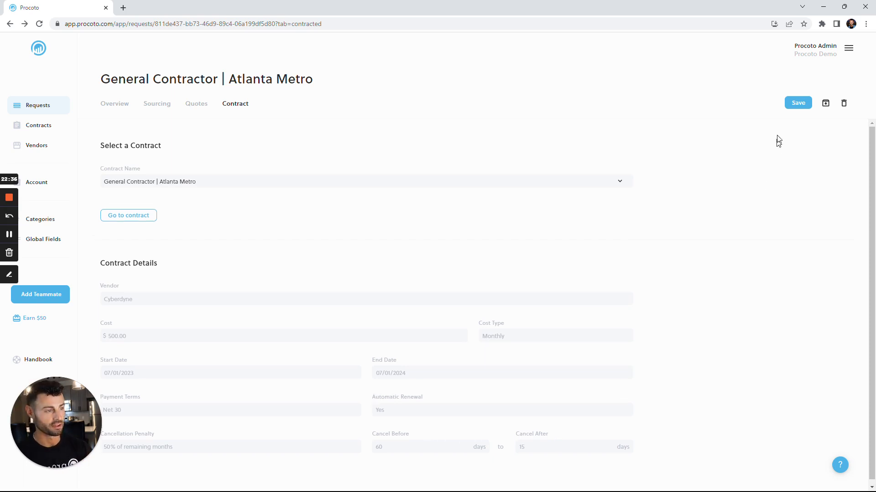
left_click(796, 102)
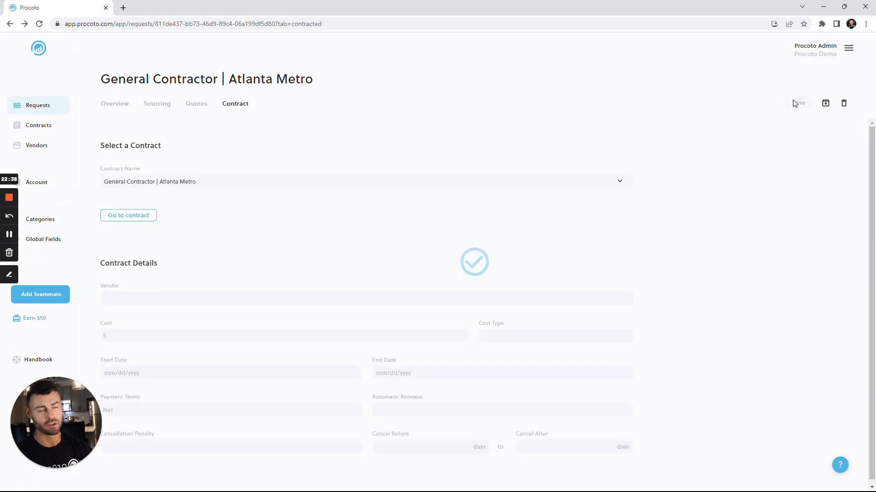
left_click(31, 114)
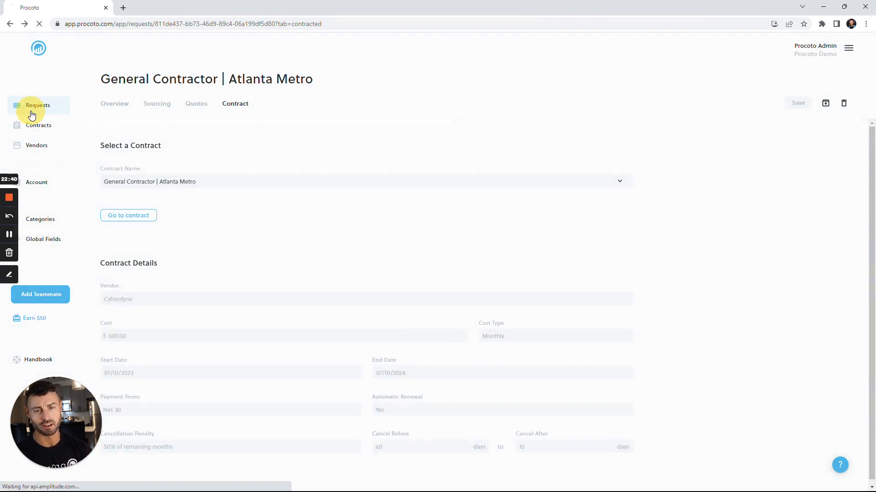